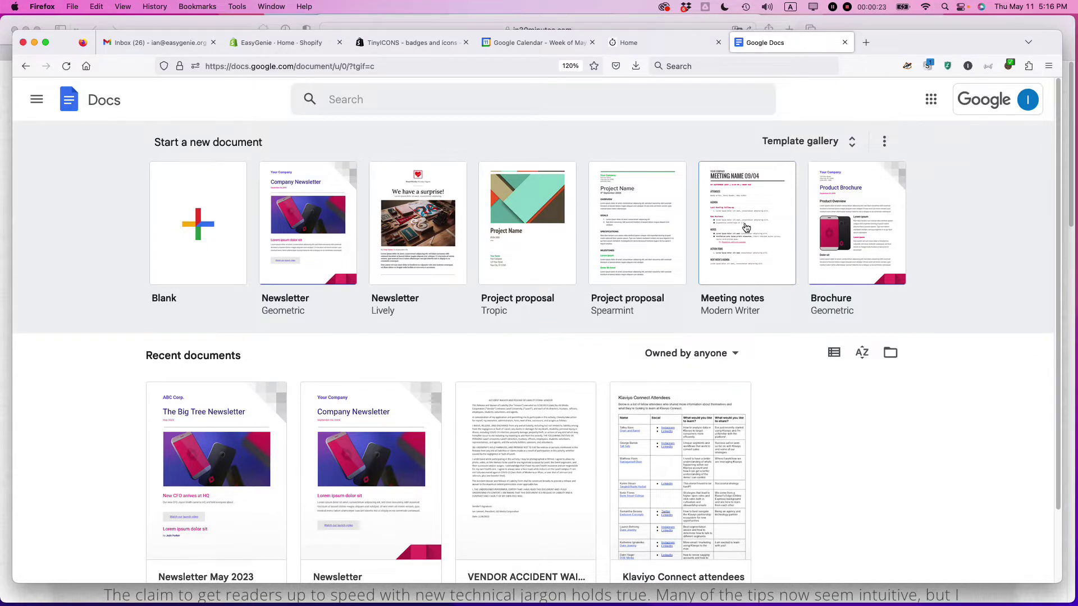
Open the template gallery, check the easygenie.org templates, then scroll General down to the Letters section
{"action": "left_click", "coordinate": [799, 152]}
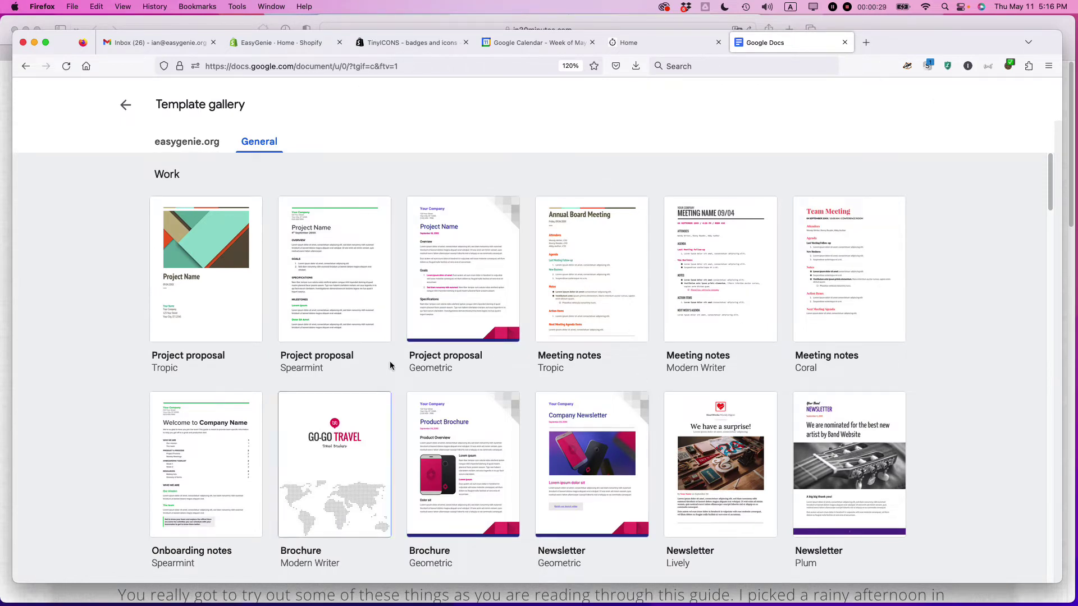
{"action": "left_click", "coordinate": [180, 145]}
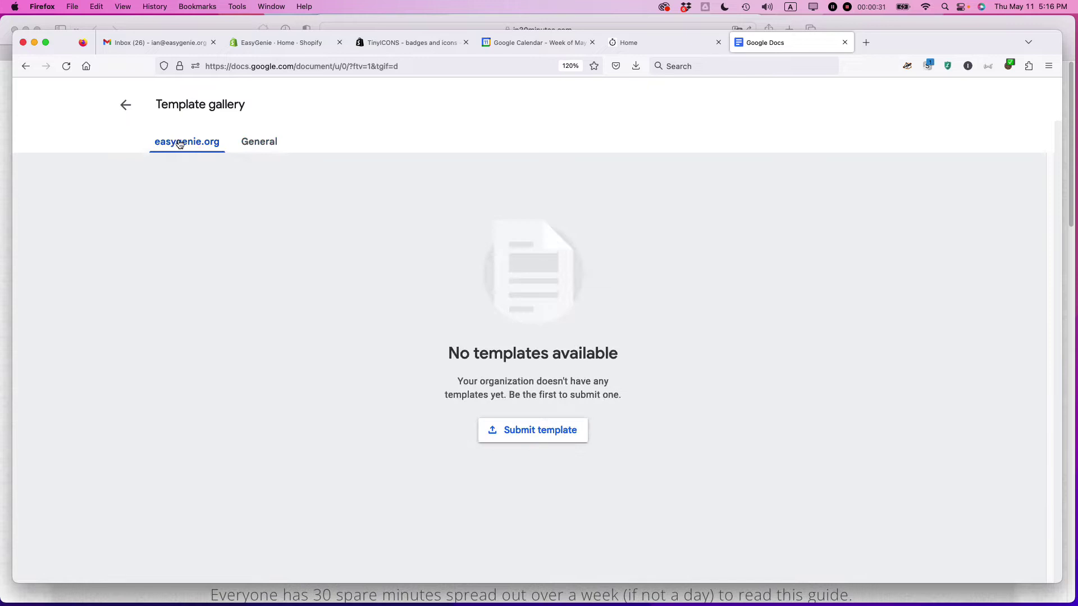
{"action": "left_click", "coordinate": [260, 145]}
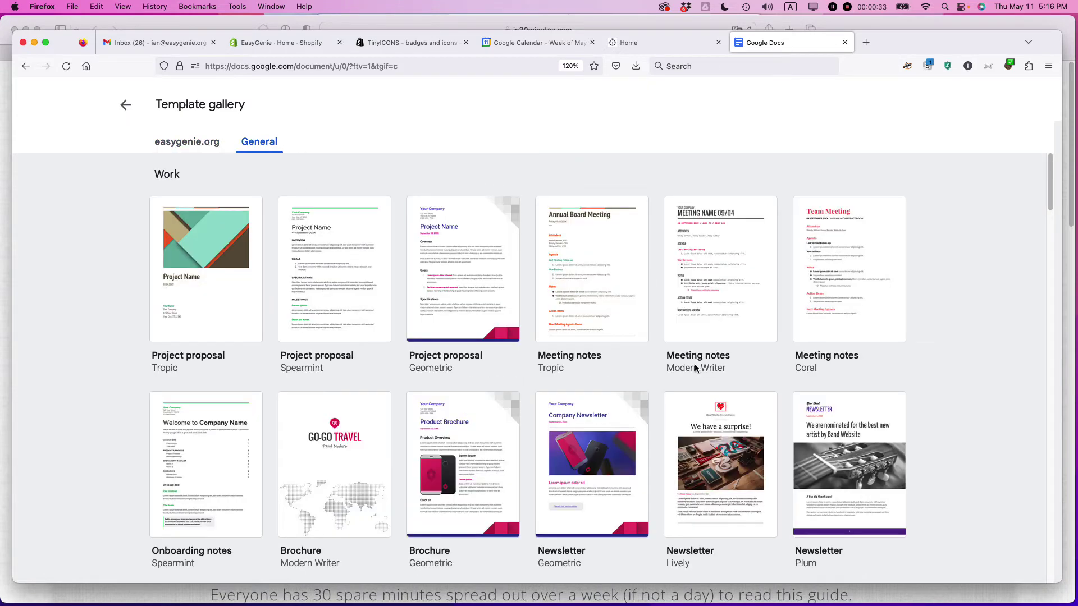
{"action": "scroll", "coordinate": [696, 369], "scroll_direction": "down", "scroll_amount": 4}
{"action": "scroll", "coordinate": [696, 369], "scroll_direction": "down", "scroll_amount": 15}
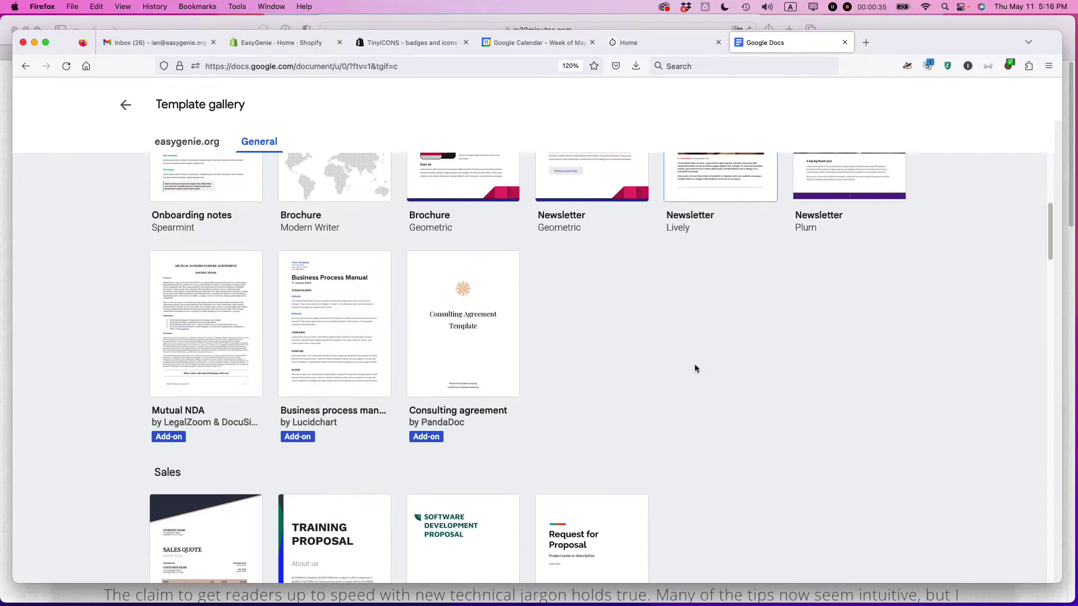
{"action": "scroll", "coordinate": [695, 369], "scroll_direction": "down", "scroll_amount": 12}
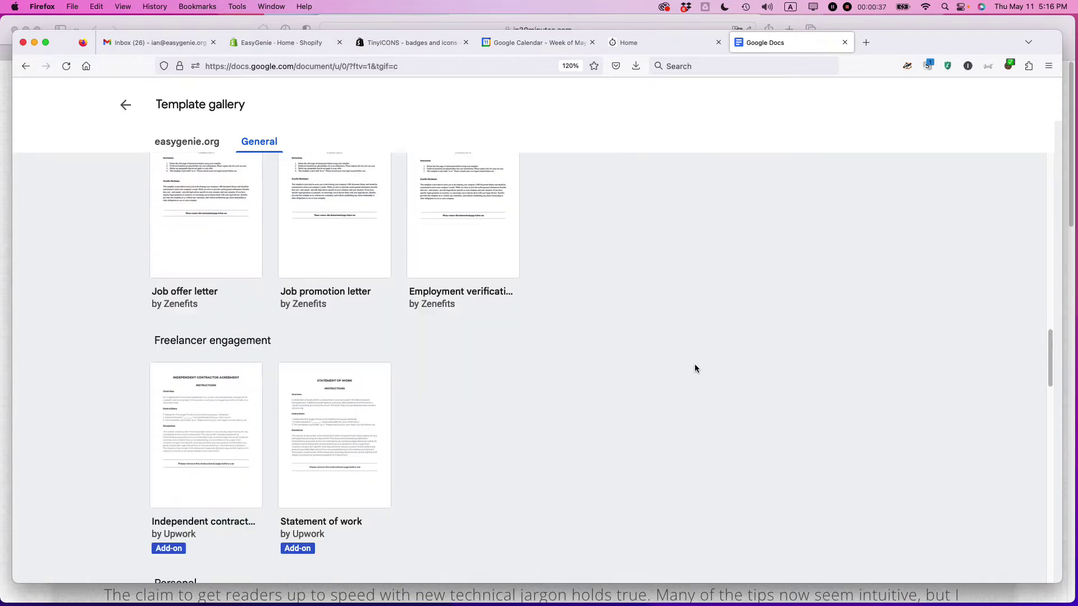
{"action": "scroll", "coordinate": [695, 369], "scroll_direction": "down", "scroll_amount": 2}
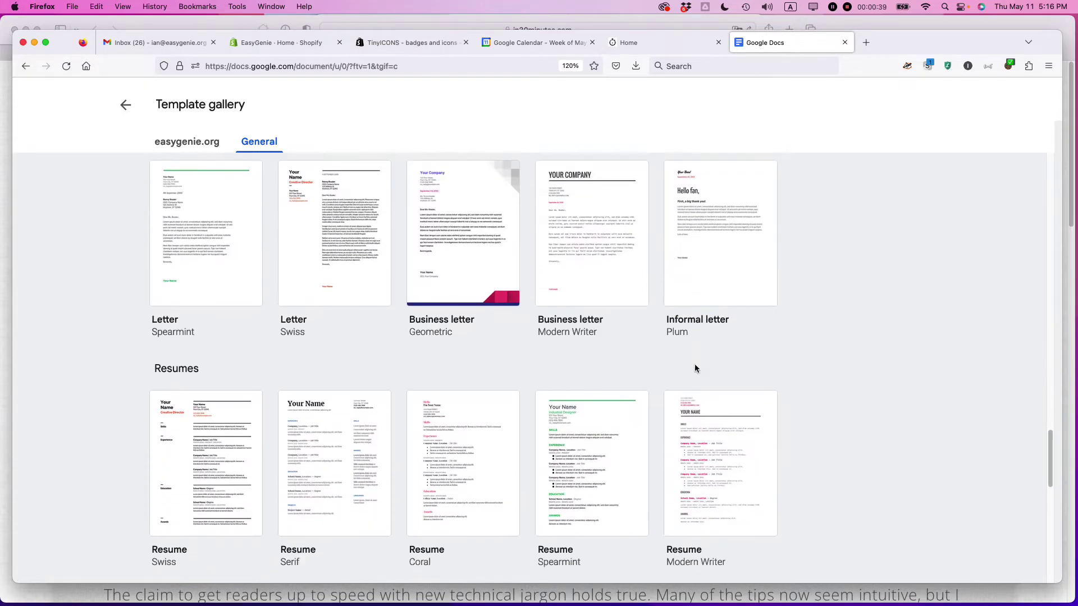
Create a letter from the Modern Writer Business letter template and replace YOUR COMPANY with the sender's name
{"action": "left_click", "coordinate": [570, 255]}
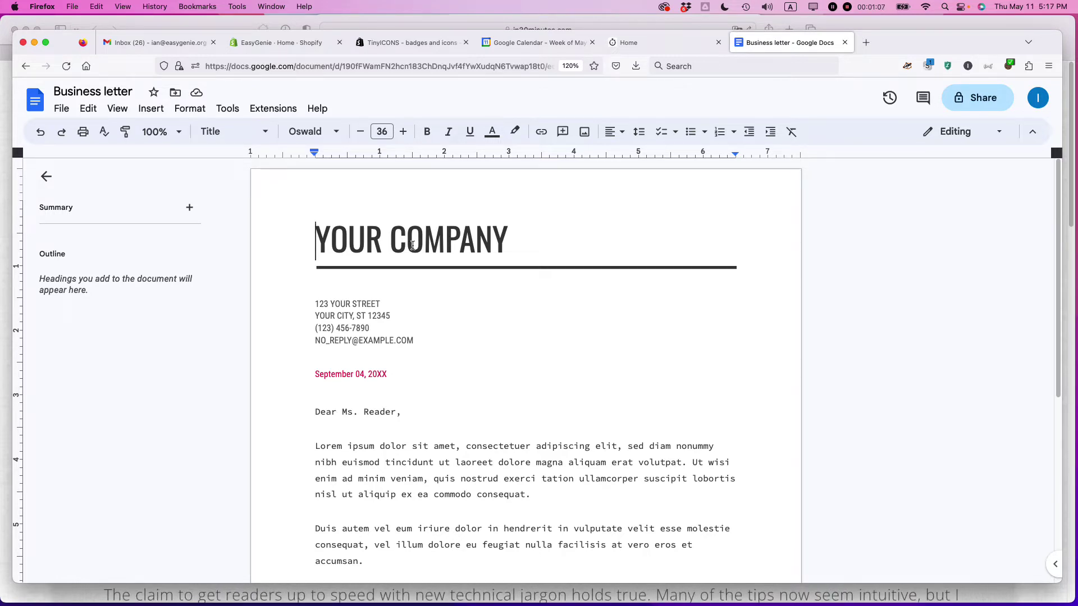
{"action": "triple_click", "coordinate": [415, 245]}
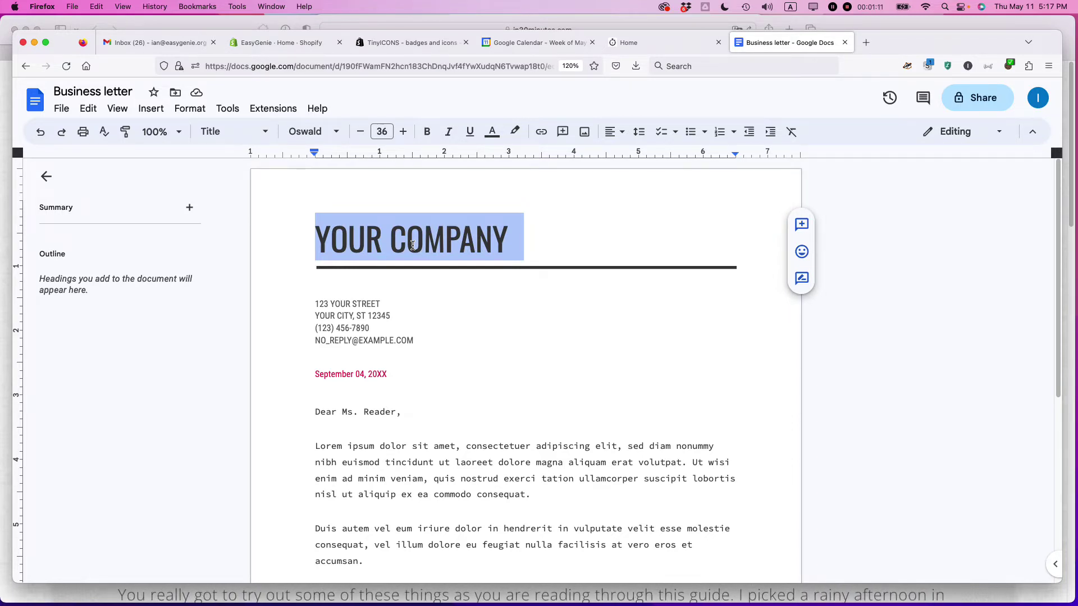
{"action": "type", "text": "Jim S"}
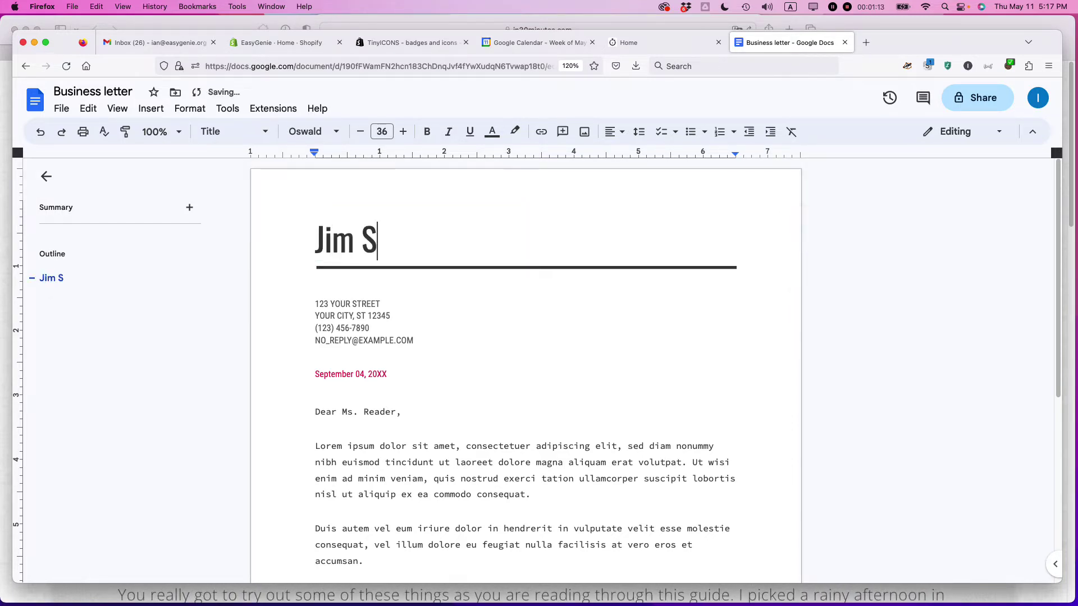
{"action": "type", "text": "mith Esq"}
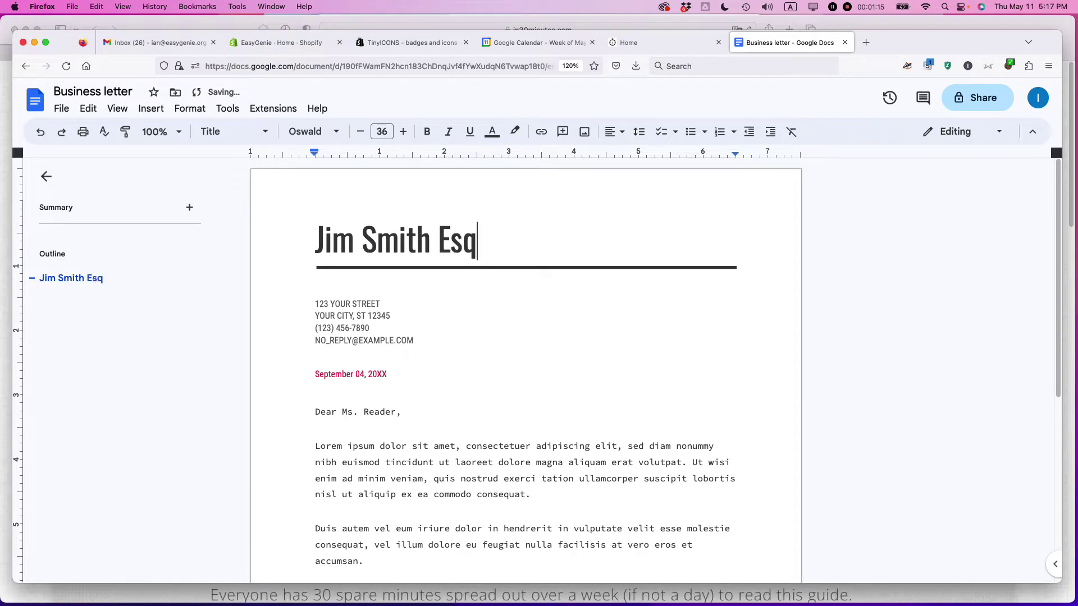
Replace the placeholder street address line with the sender's new street address
{"action": "triple_click", "coordinate": [318, 305]}
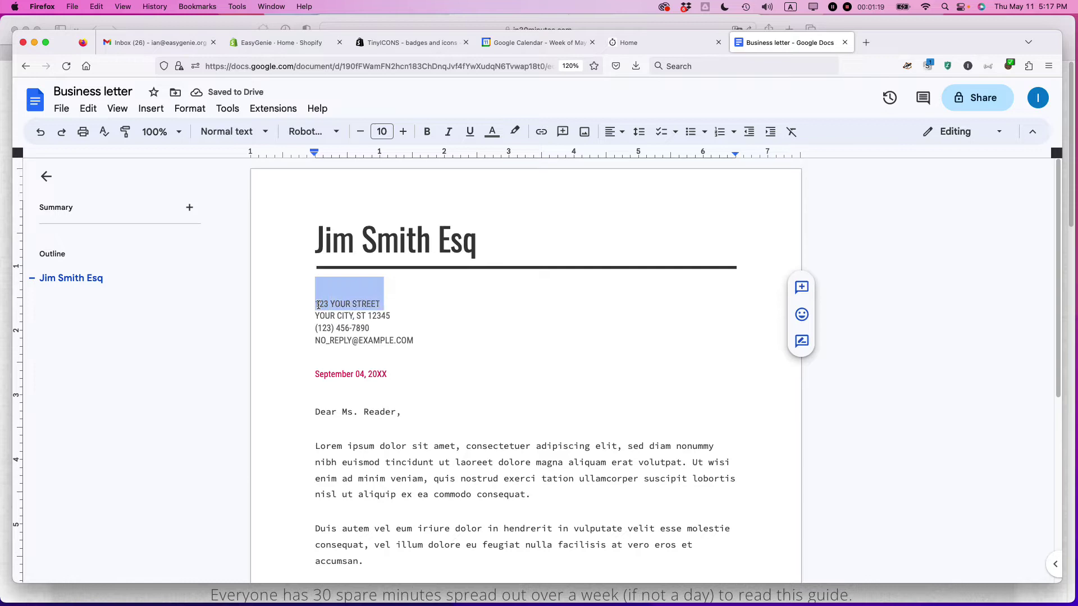
{"action": "type", "text": "456 "}
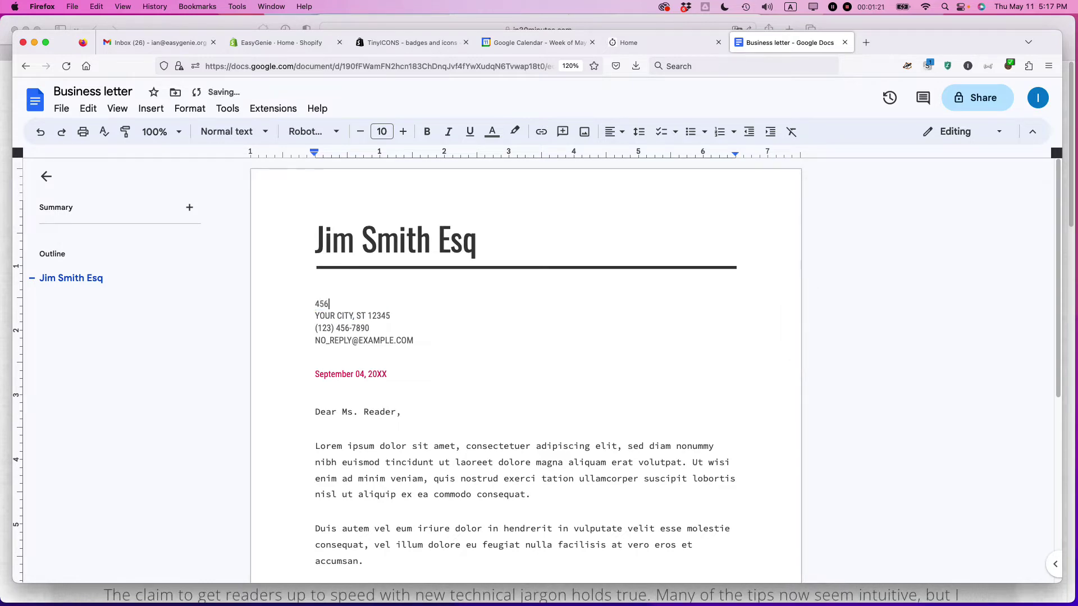
{"action": "type", "text": "Maple Terrace"}
{"action": "triple_click", "coordinate": [348, 343]}
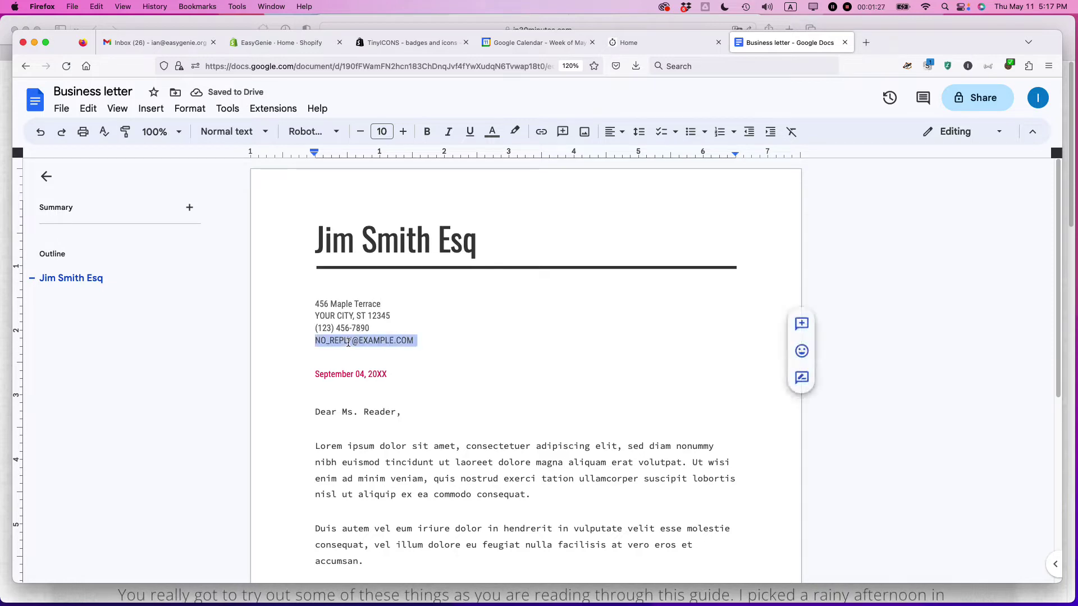
{"action": "mouse_move", "coordinate": [346, 338]}
{"action": "left_click", "coordinate": [497, 318]}
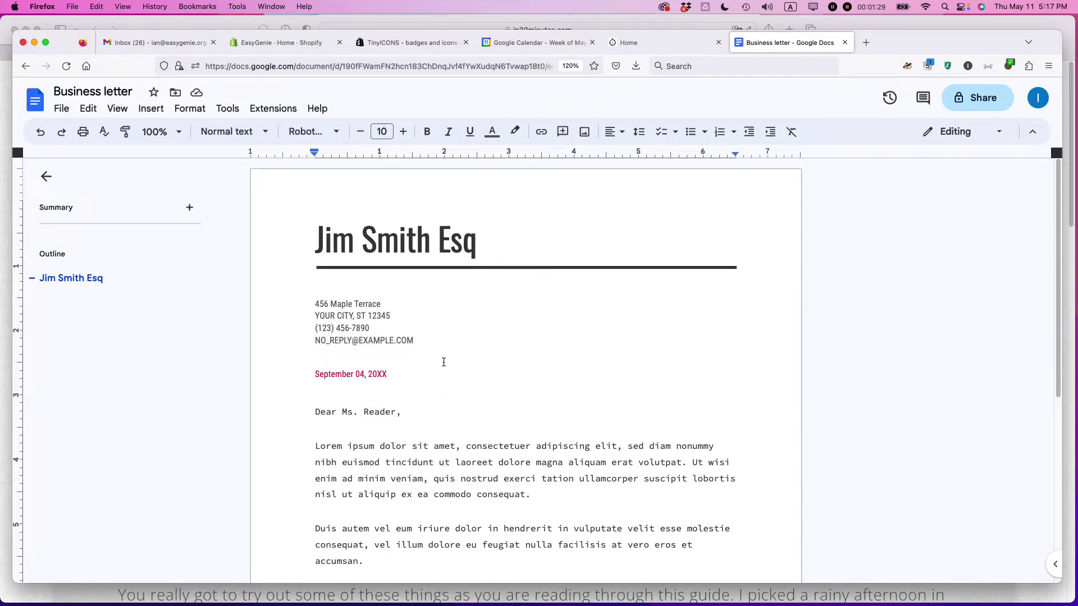
Change the date to May 11. 2023 and right-align it
{"action": "triple_click", "coordinate": [359, 375]}
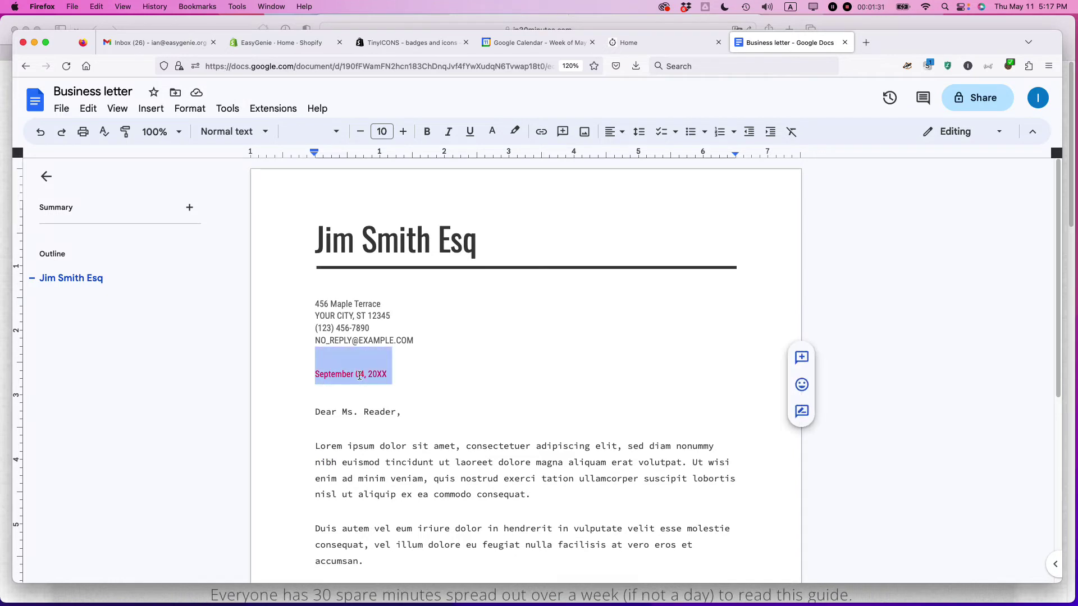
{"action": "type", "text": "May 11. 20"}
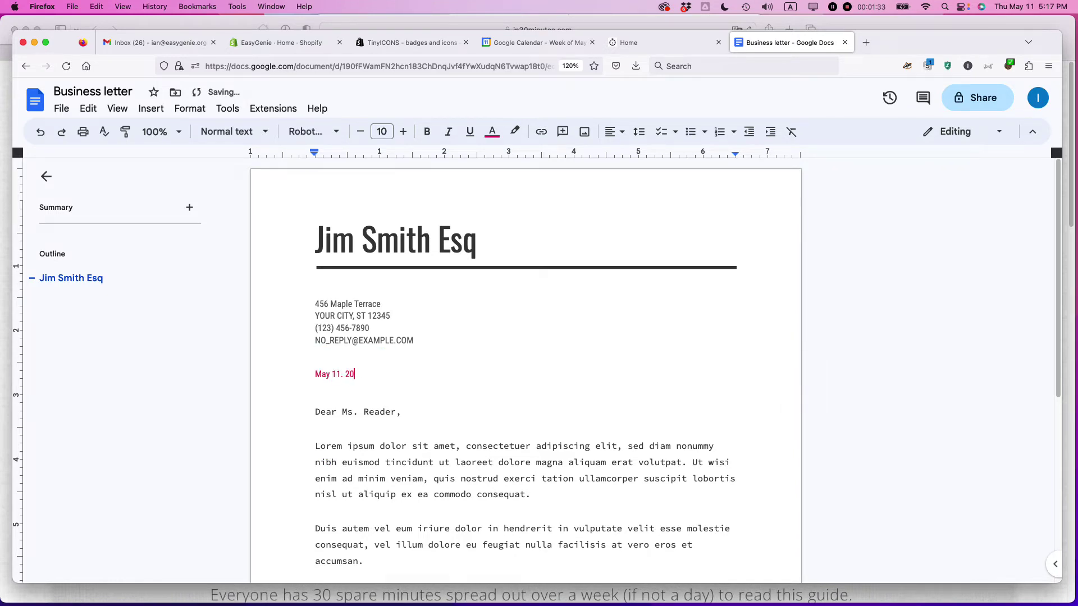
{"action": "type", "text": "23"}
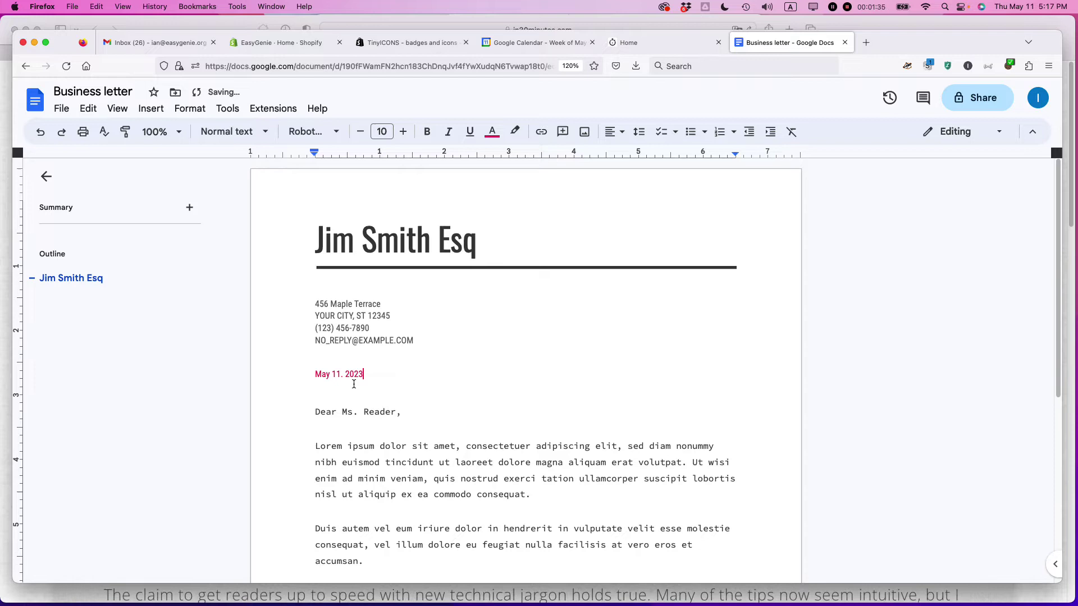
{"action": "left_click_drag", "start_coordinate": [362, 374], "coordinate": [306, 373]}
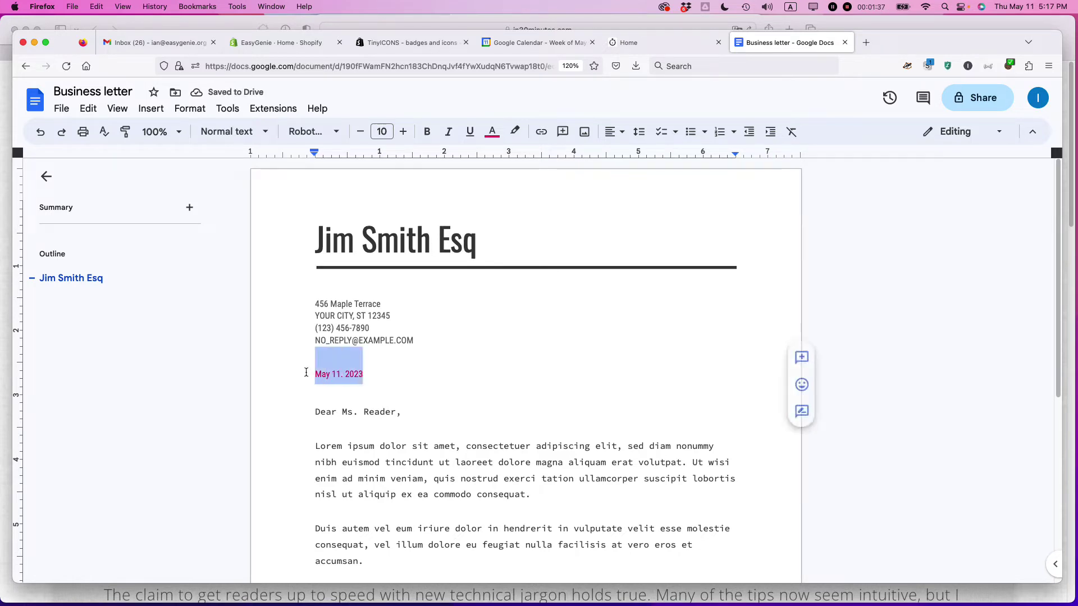
{"action": "left_click", "coordinate": [624, 134]}
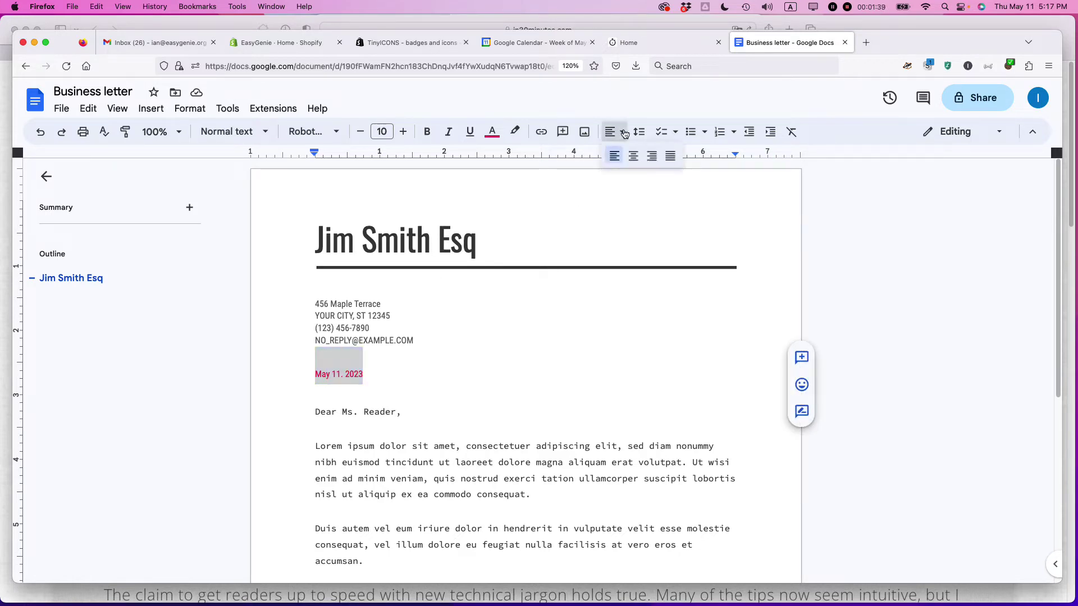
{"action": "left_click", "coordinate": [652, 157]}
Replace 'Ms. Reader' in the salutation with the recipient's first name
{"action": "left_click", "coordinate": [527, 330]}
{"action": "scroll", "coordinate": [472, 330], "scroll_direction": "down", "scroll_amount": 4}
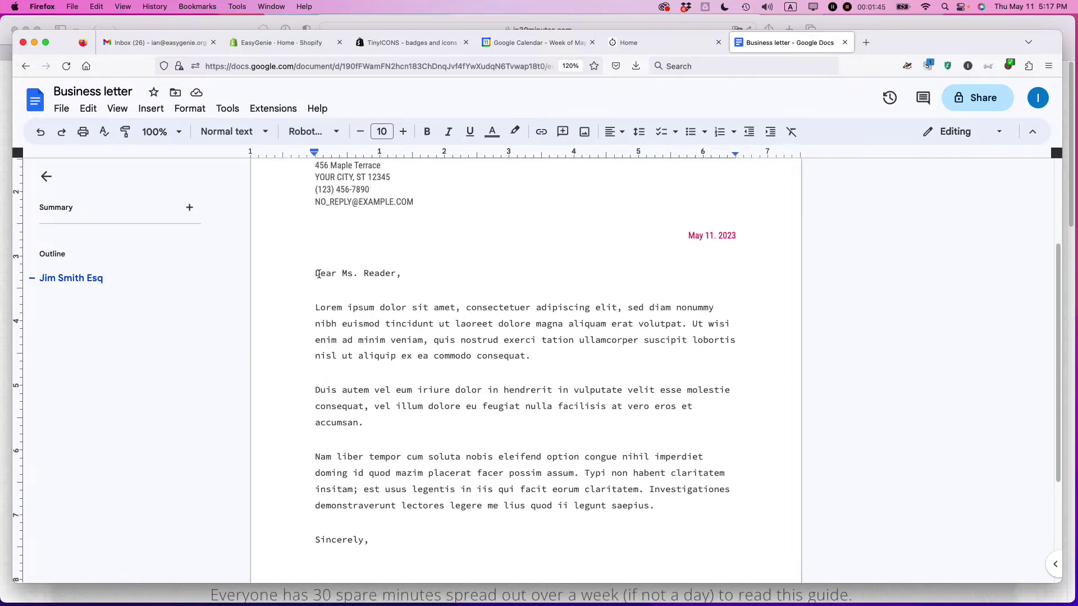
{"action": "left_click_drag", "start_coordinate": [341, 273], "coordinate": [397, 273]}
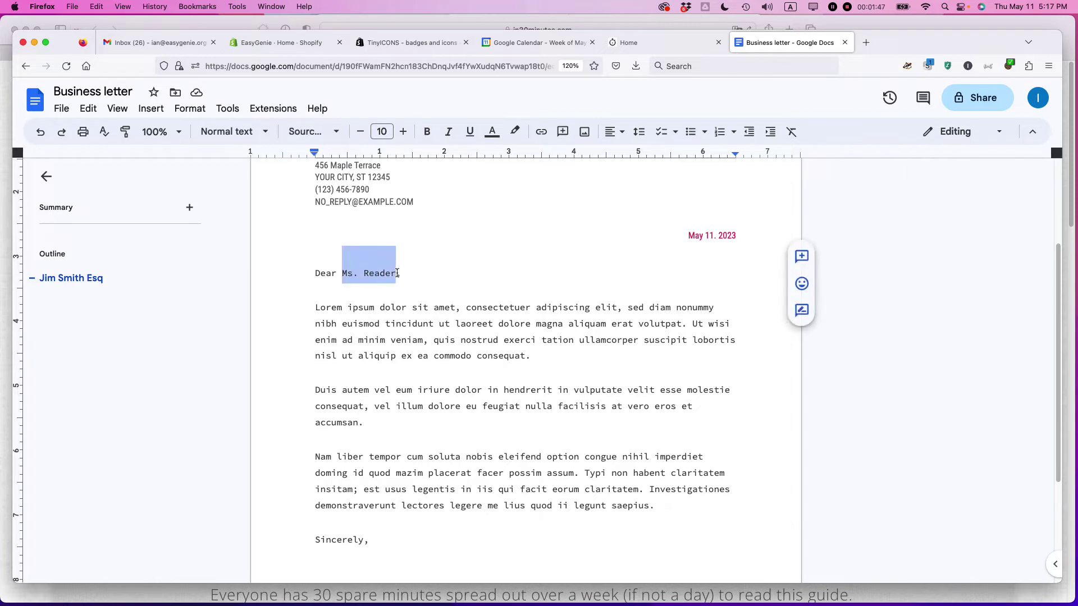
{"action": "type", "text": "Ellen,"}
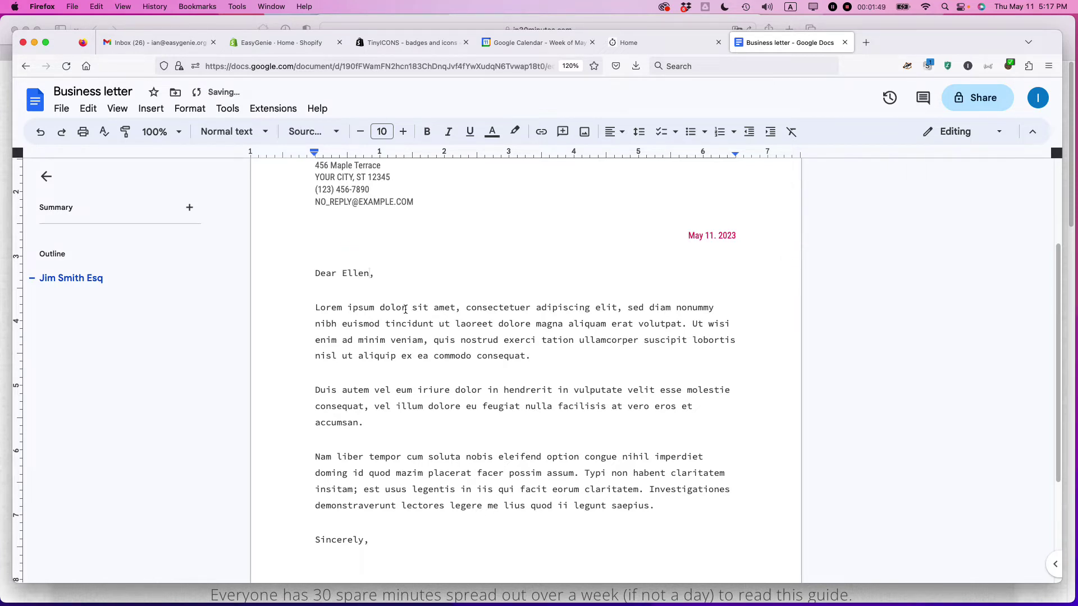
Replace the first Lorem paragraph with 'It was a pleasure to meet with you last week at the Supplier Meetup.'
{"action": "triple_click", "coordinate": [406, 309]}
{"action": "type", "text": "It was a "}
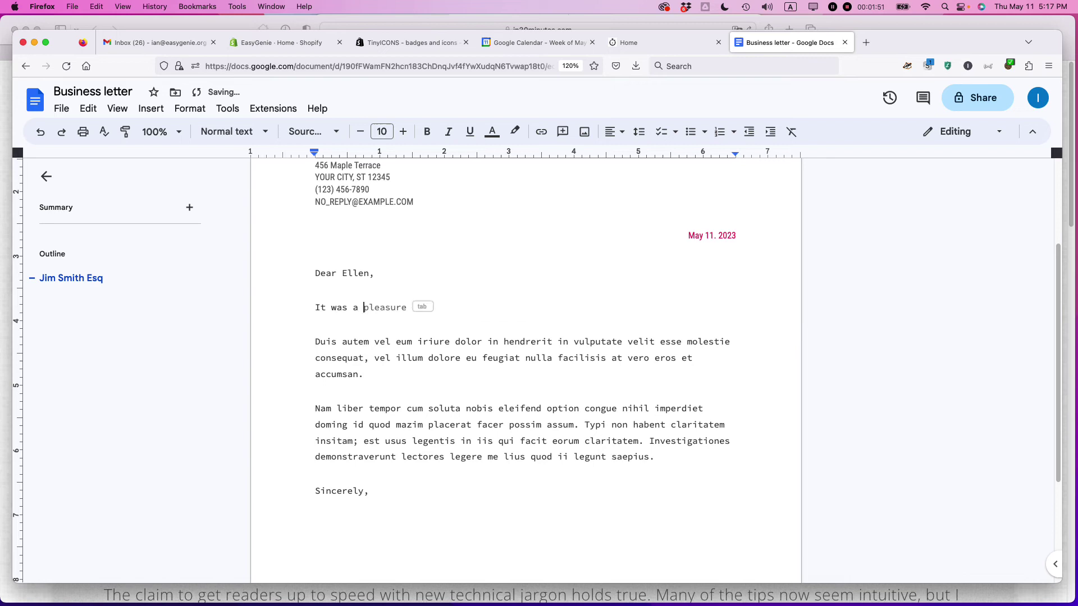
{"action": "type", "text": "pleasure to me"}
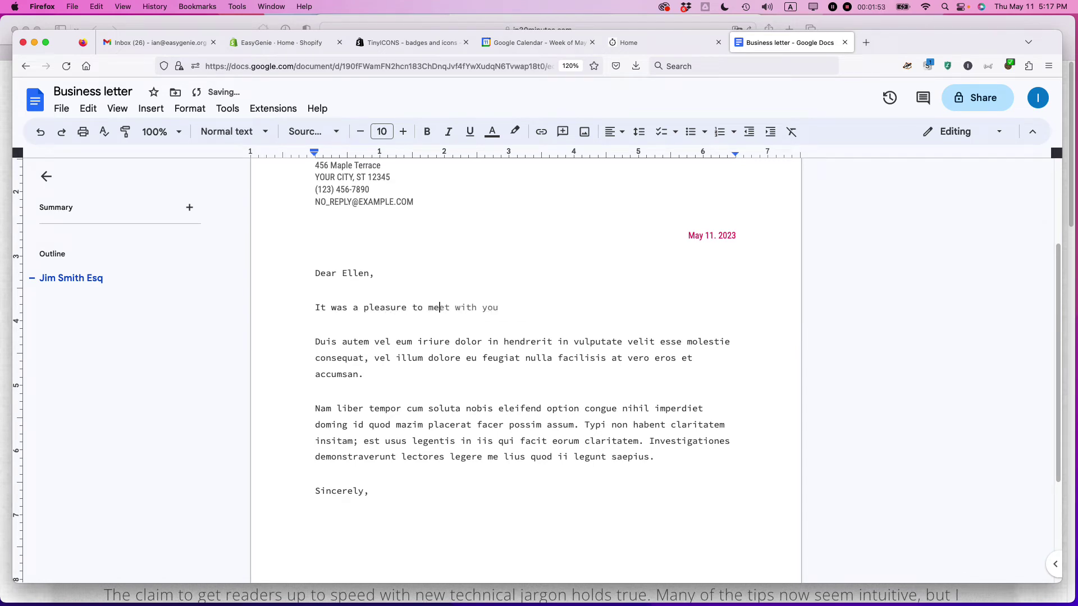
{"action": "type", "text": "et"}
{"action": "key", "text": "Tab"}
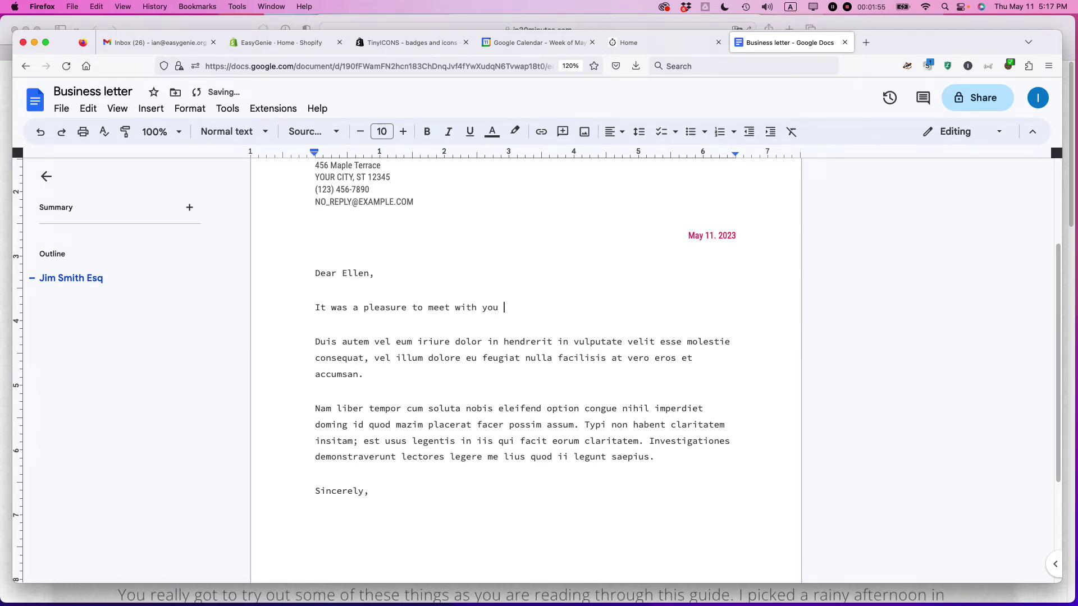
{"action": "type", "text": "last week at the "}
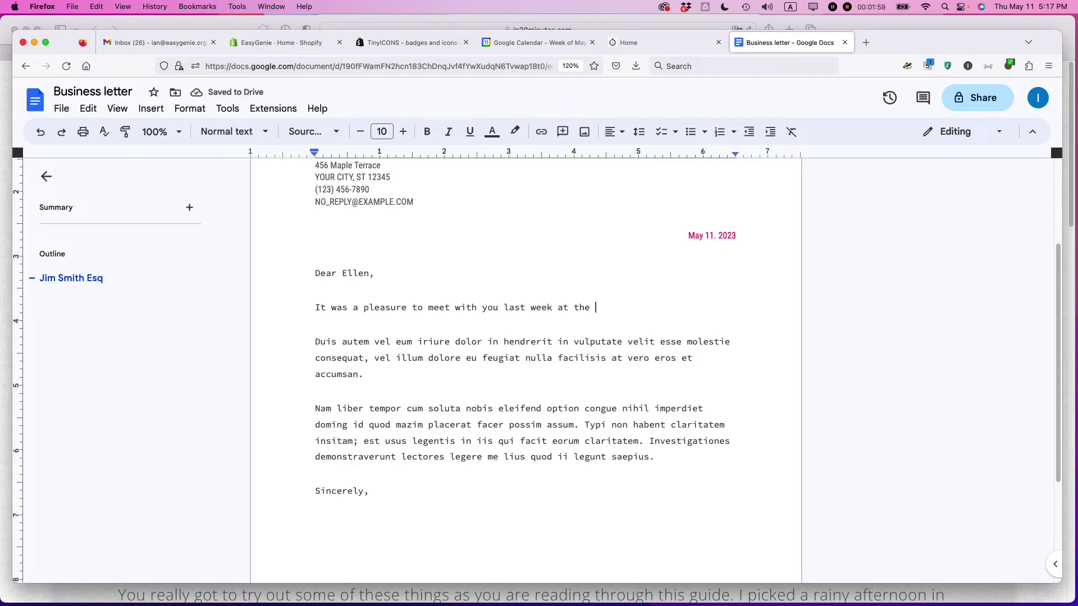
{"action": "type", "text": "Supplier"}
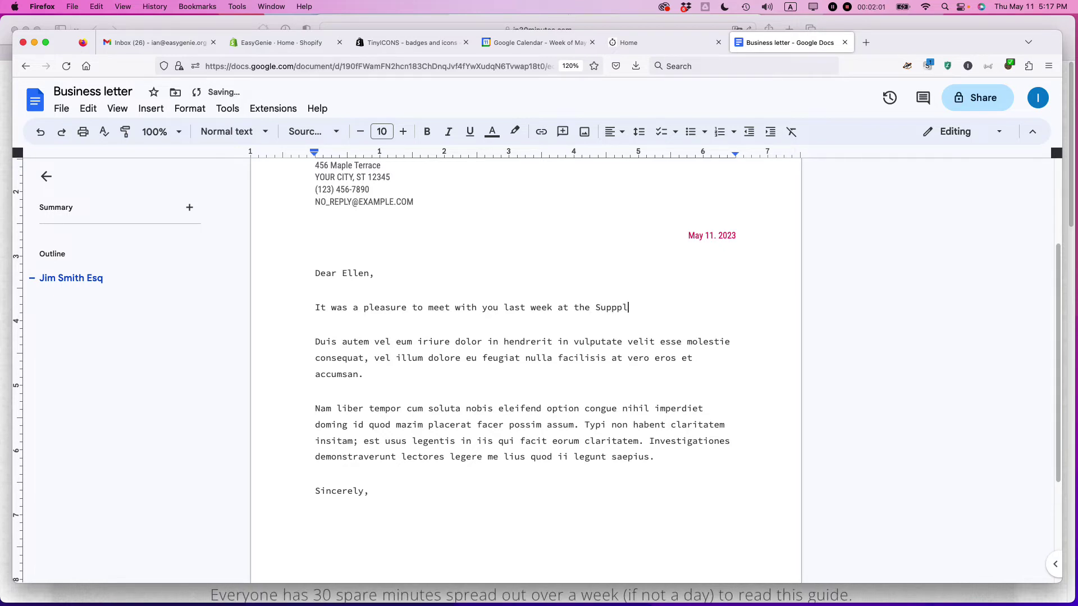
{"action": "key", "text": "BackSpace"}
{"action": "key", "text": "BackSpace"}
{"action": "key", "text": "BackSpace"}
{"action": "key", "text": "BackSpace"}
{"action": "type", "text": "ler"}
{"action": "key", "text": "BackSpace"}
{"action": "key", "text": "BackSpace"}
{"action": "type", "text": "ier Meetup."}
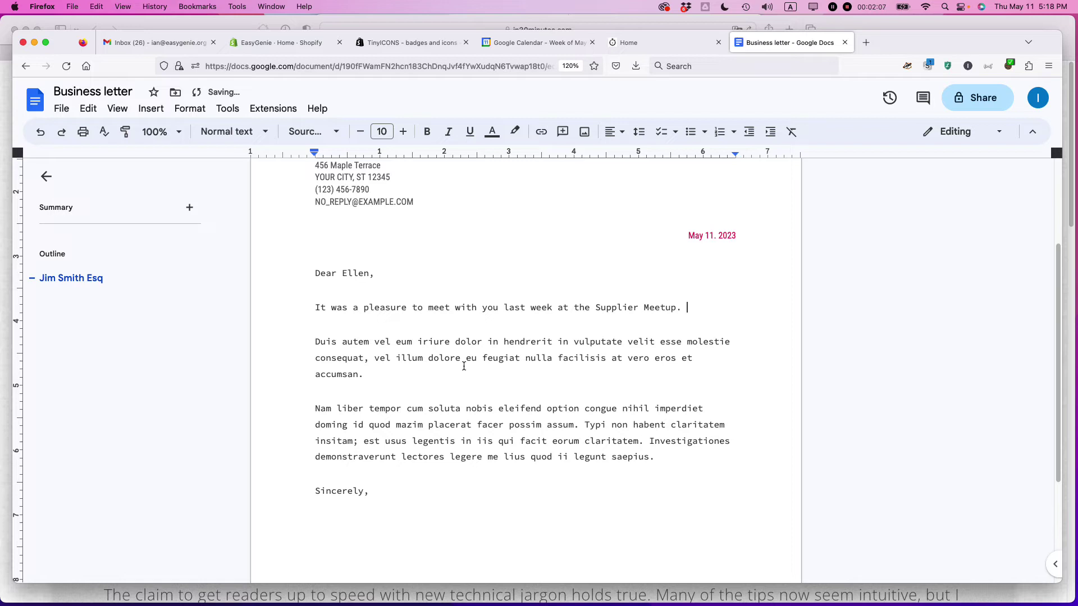
Replace the YOUR NAME placeholder with the sender's name and remove the blank lines above it under Sincerely
{"action": "scroll", "coordinate": [452, 392], "scroll_direction": "down", "scroll_amount": 3}
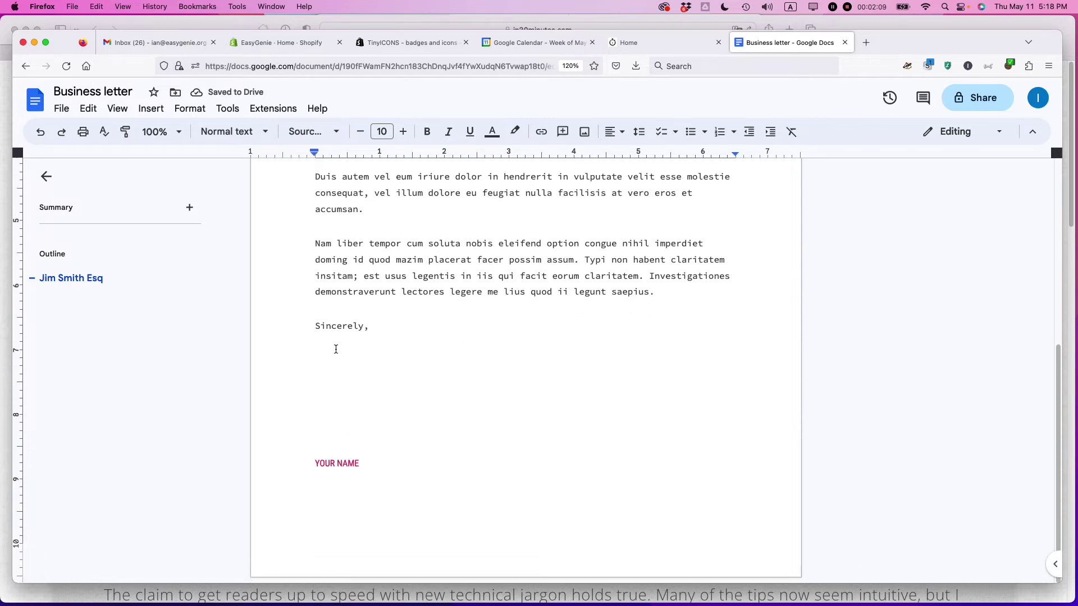
{"action": "left_click_drag", "start_coordinate": [371, 464], "coordinate": [296, 463]}
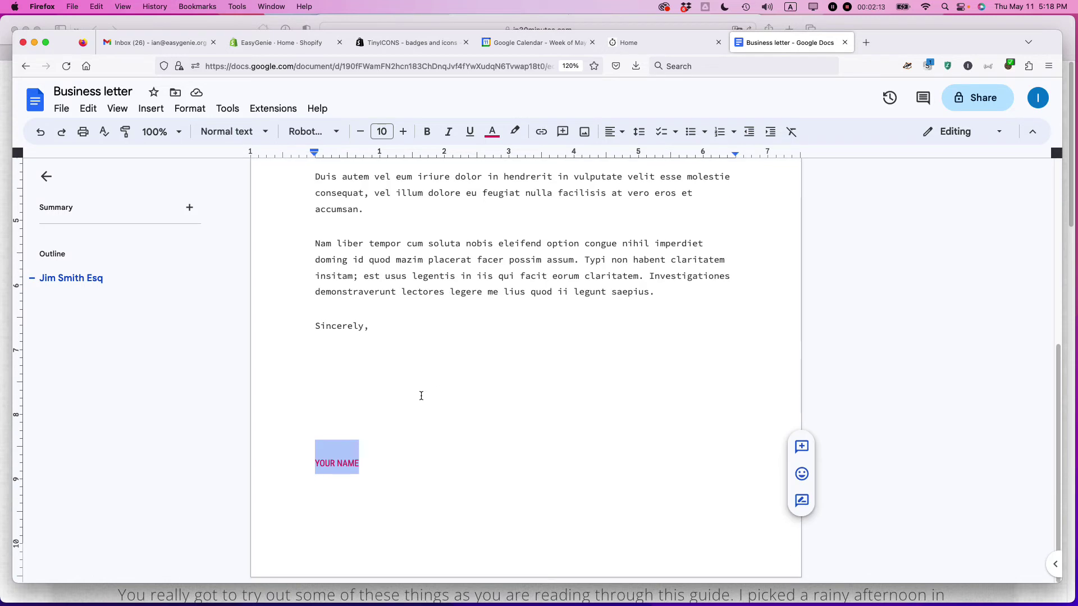
{"action": "type", "text": "Jim Smith"}
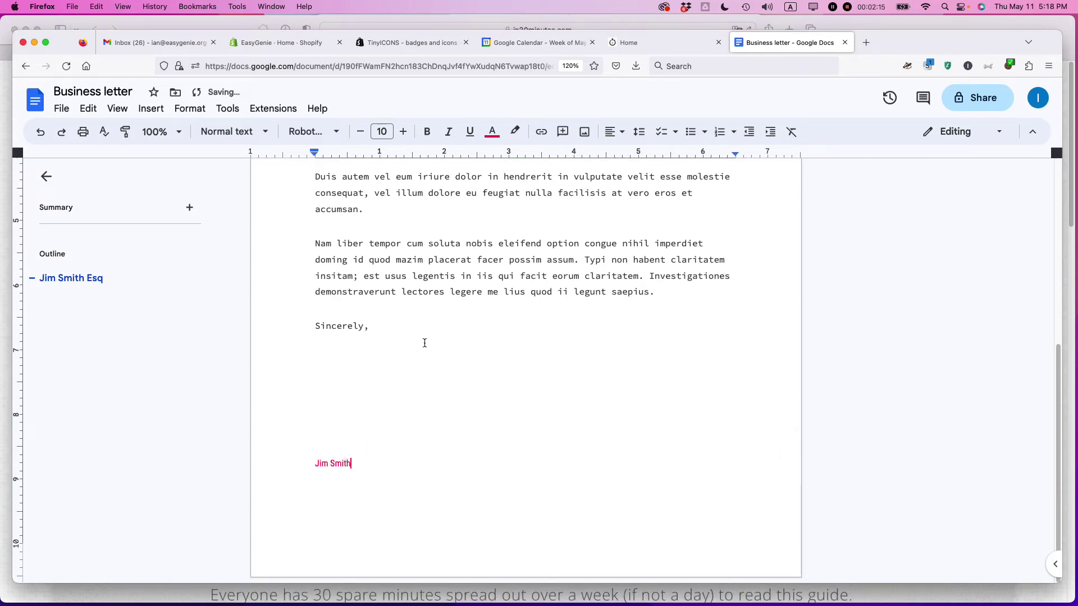
{"action": "left_click", "coordinate": [340, 358]}
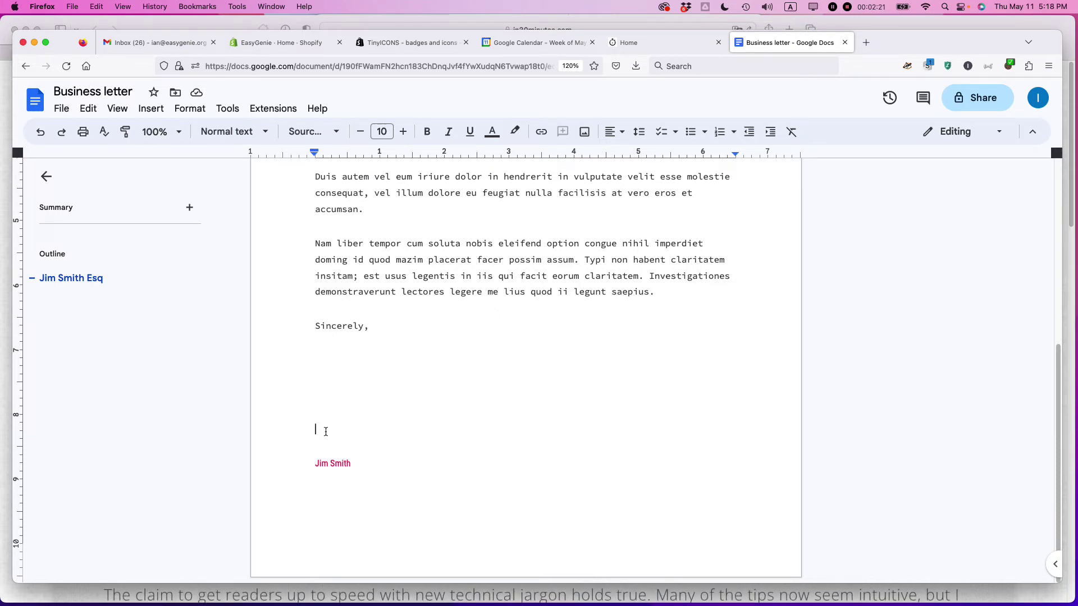
{"action": "key", "text": "Delete"}
{"action": "key", "text": "Delete"}
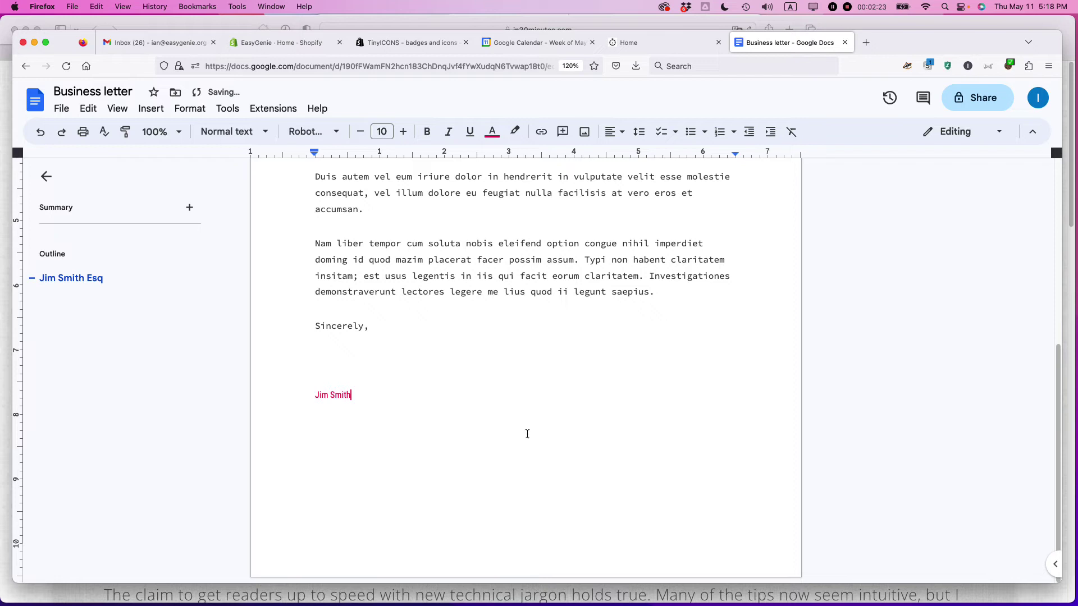
{"action": "scroll", "coordinate": [527, 435], "scroll_direction": "up", "scroll_amount": 4}
{"action": "scroll", "coordinate": [524, 435], "scroll_direction": "up", "scroll_amount": 3}
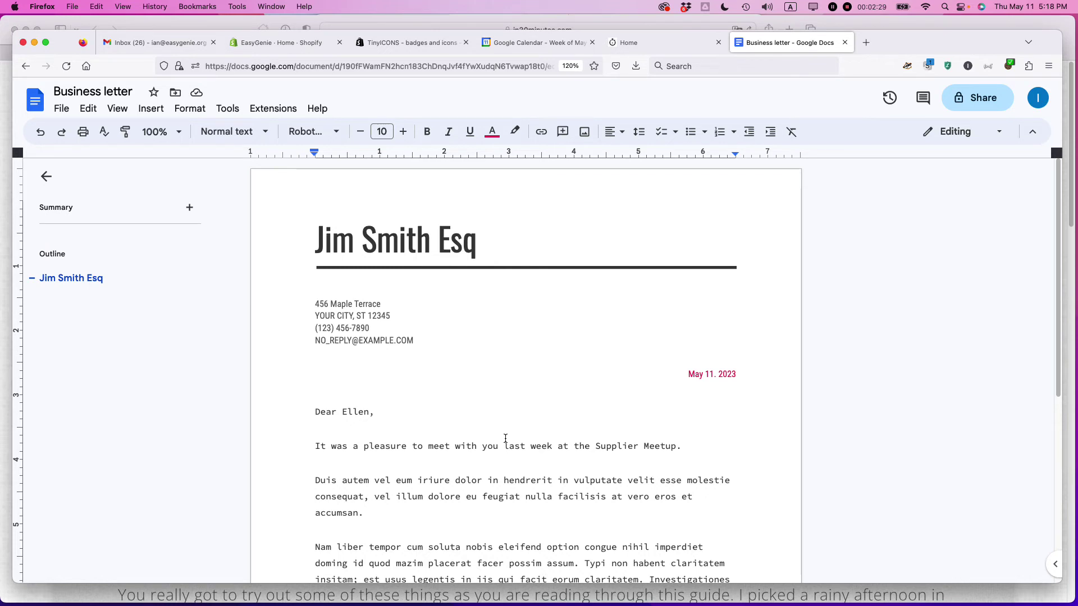
{"action": "left_click", "coordinate": [989, 110]}
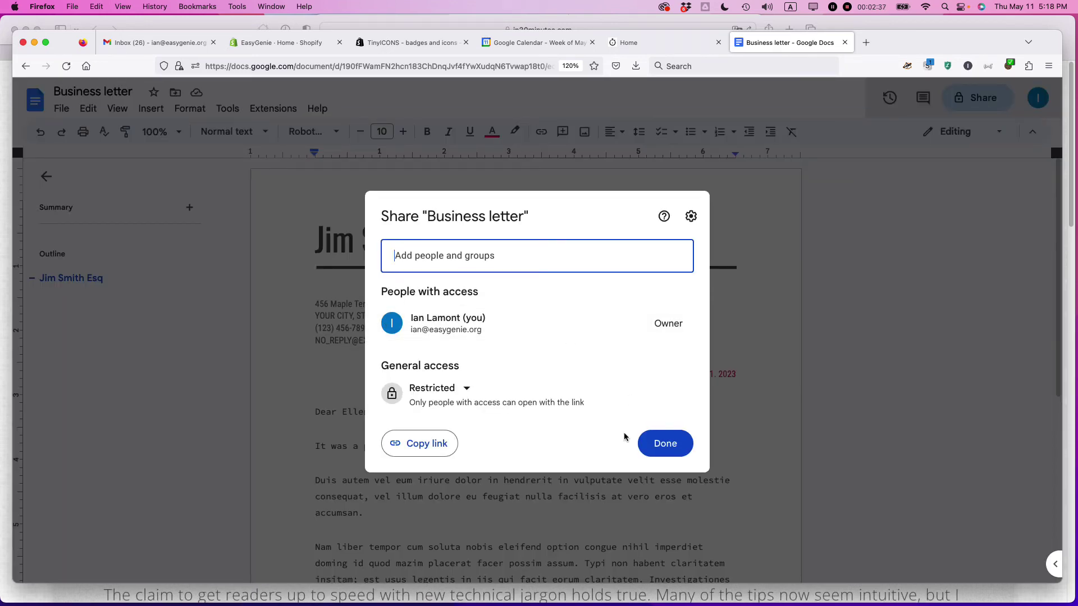
{"action": "left_click", "coordinate": [666, 439]}
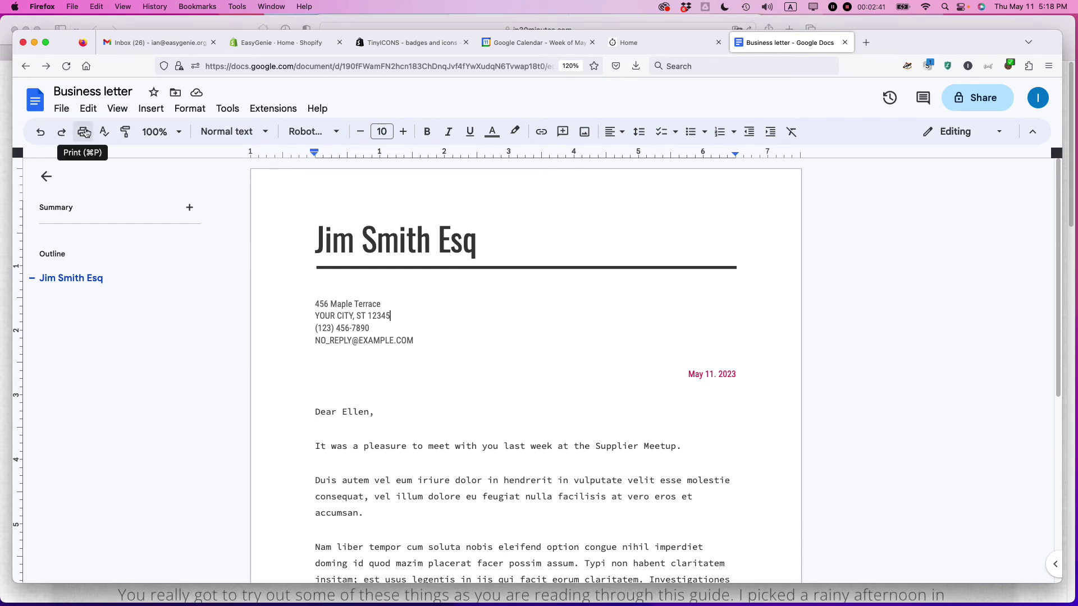
{"action": "left_click", "coordinate": [58, 108]}
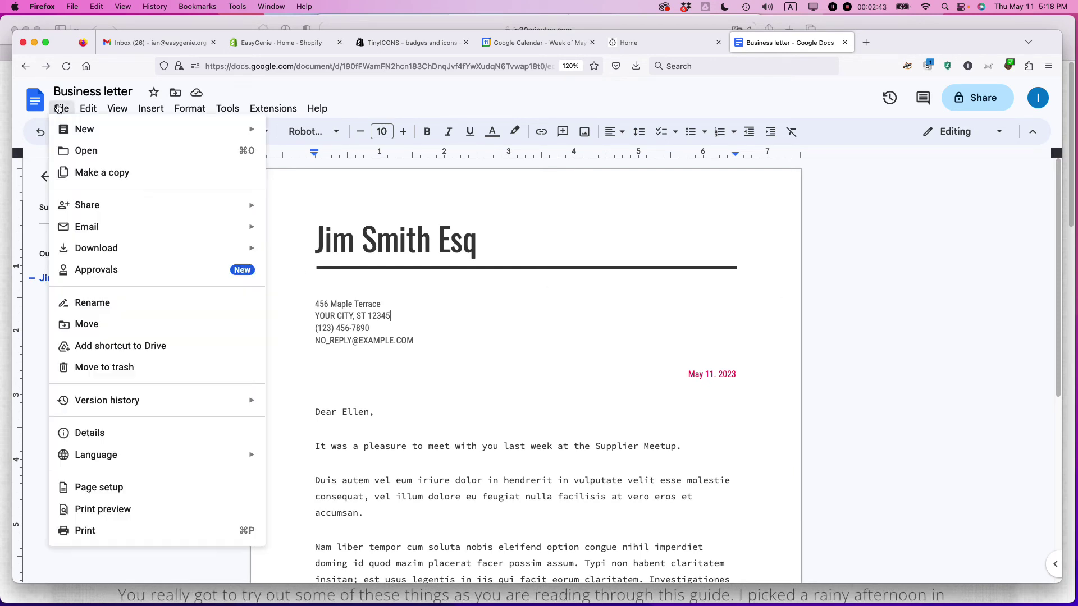
{"action": "mouse_move", "coordinate": [92, 250]}
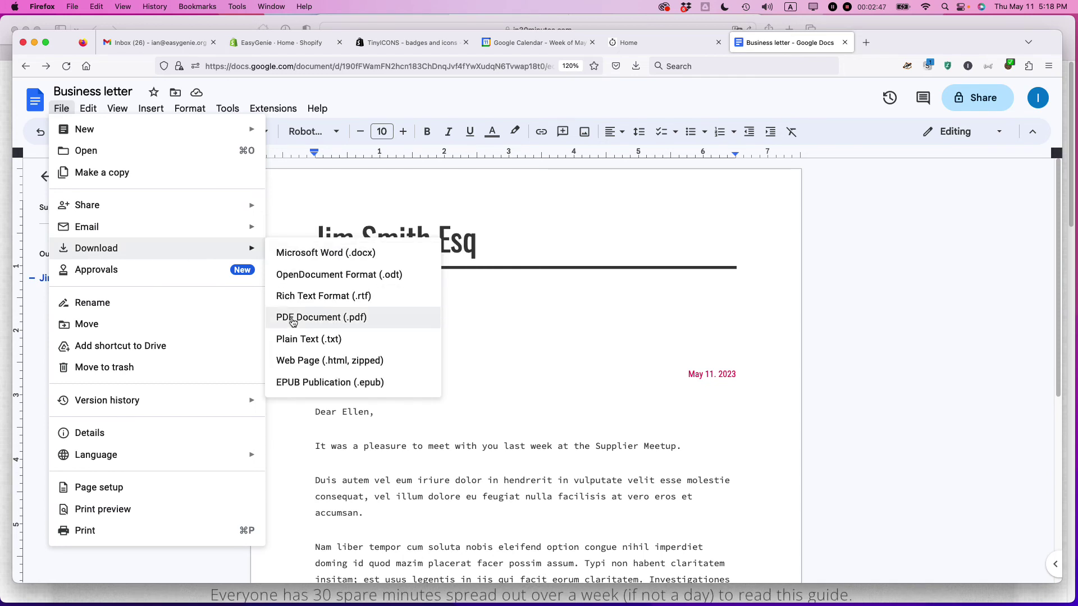
{"action": "left_click", "coordinate": [893, 288]}
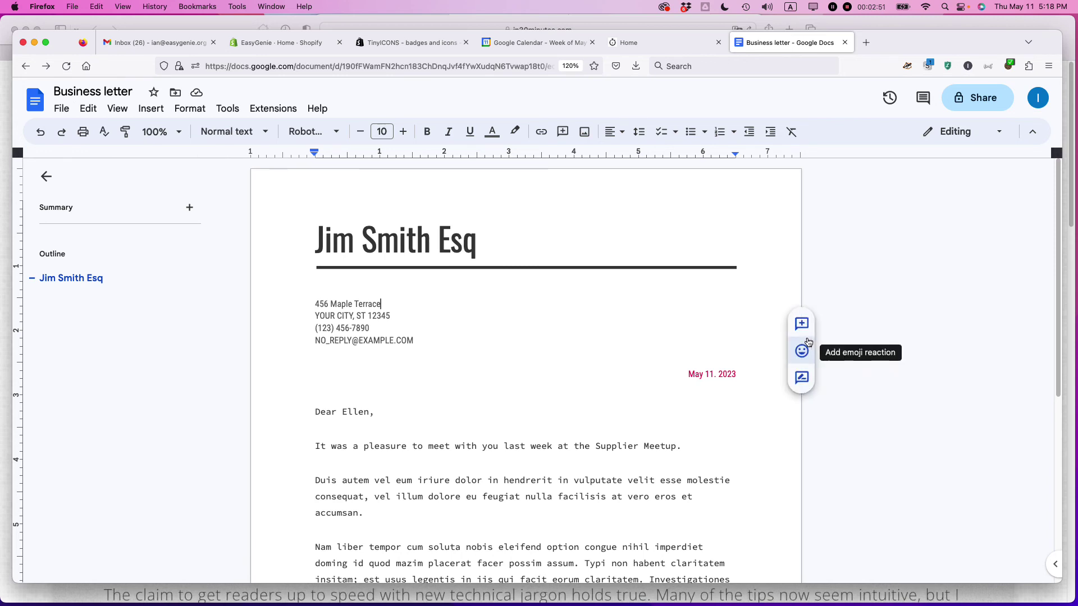
Switch to Safari on in30minutes.com and advance the featured-guide carousel to the next guide
{"action": "key", "text": "super+Tab"}
{"action": "key", "text": "super+Tab"}
{"action": "key", "text": "super+Tab"}
{"action": "key", "text": "super+Tab"}
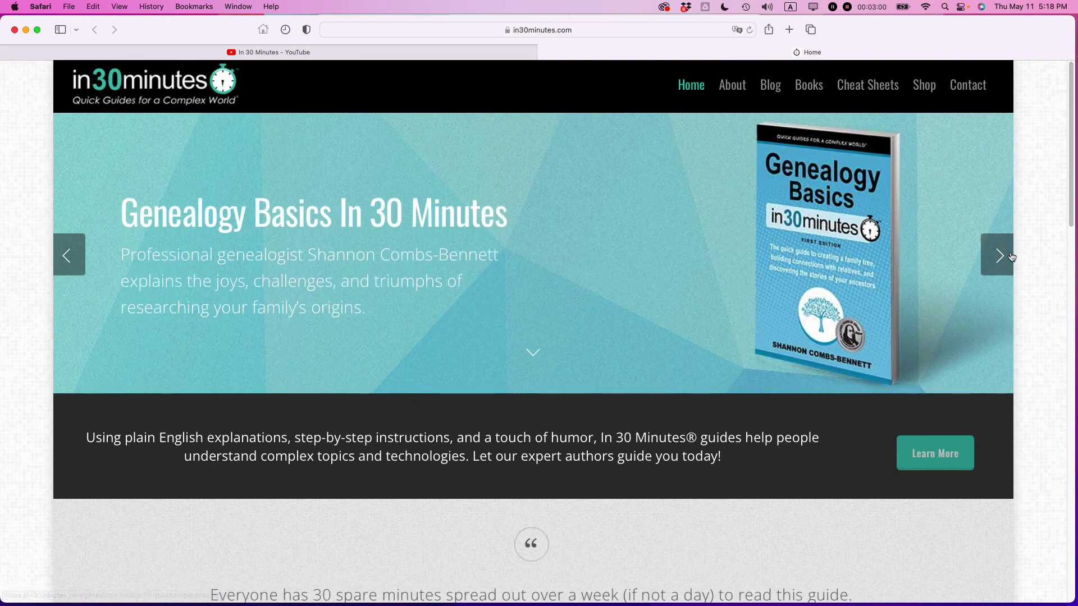
{"action": "left_click", "coordinate": [1008, 256]}
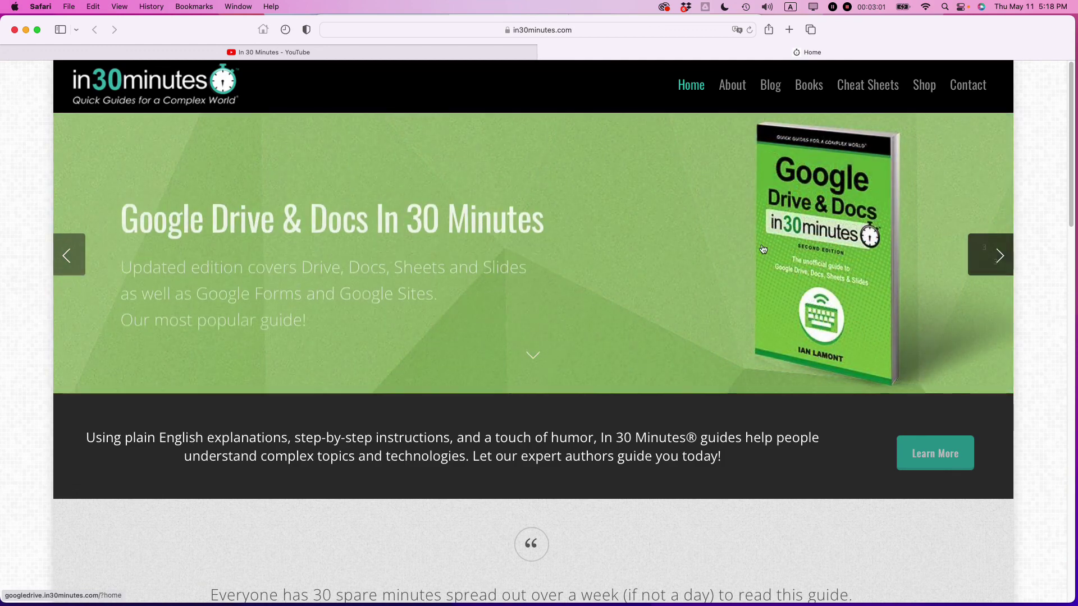